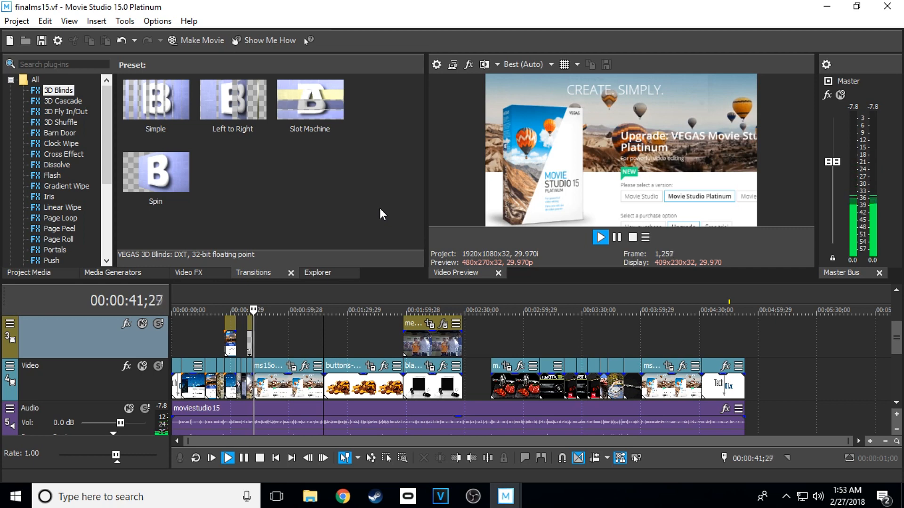
Look through the available video effects, Checkerboard media generator presets, picsforproject files and imported project media.
{"action": "left_click", "coordinate": [198, 269]}
{"action": "left_click", "coordinate": [139, 275]}
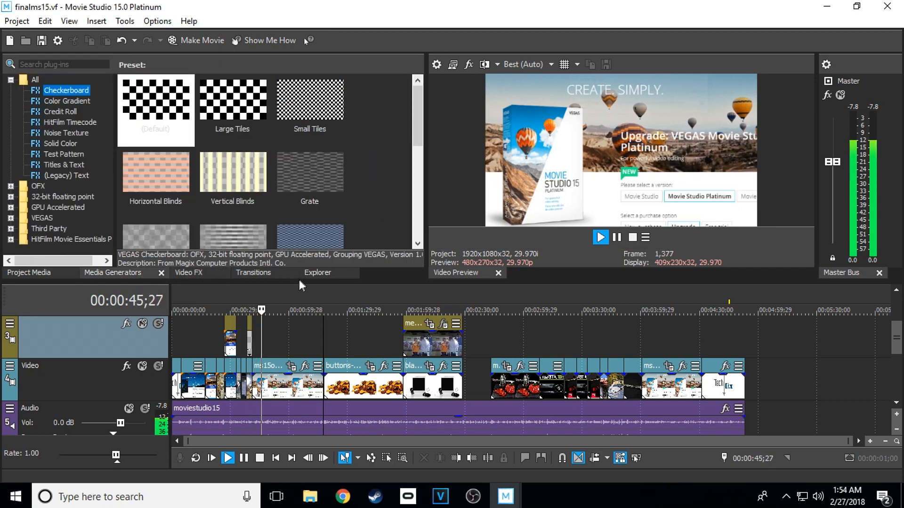
{"action": "left_click", "coordinate": [312, 273]}
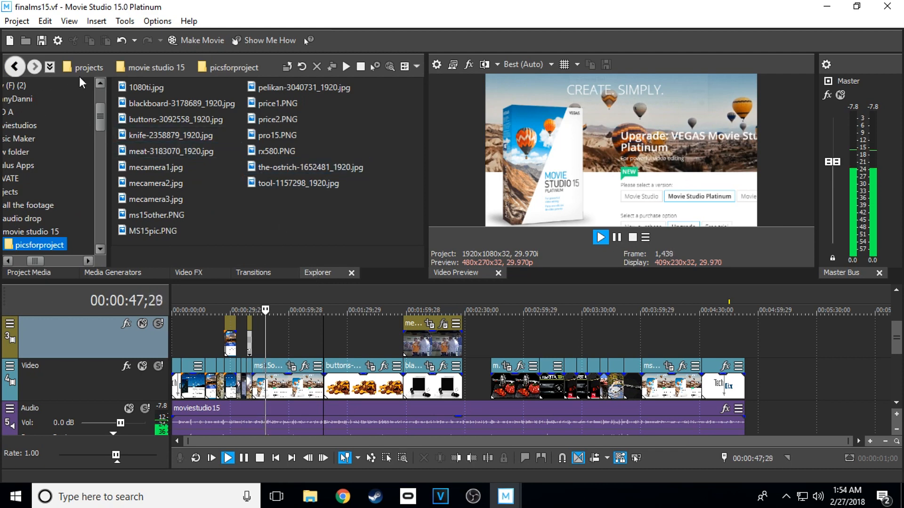
{"action": "left_click", "coordinate": [100, 22]}
{"action": "left_click", "coordinate": [99, 21]}
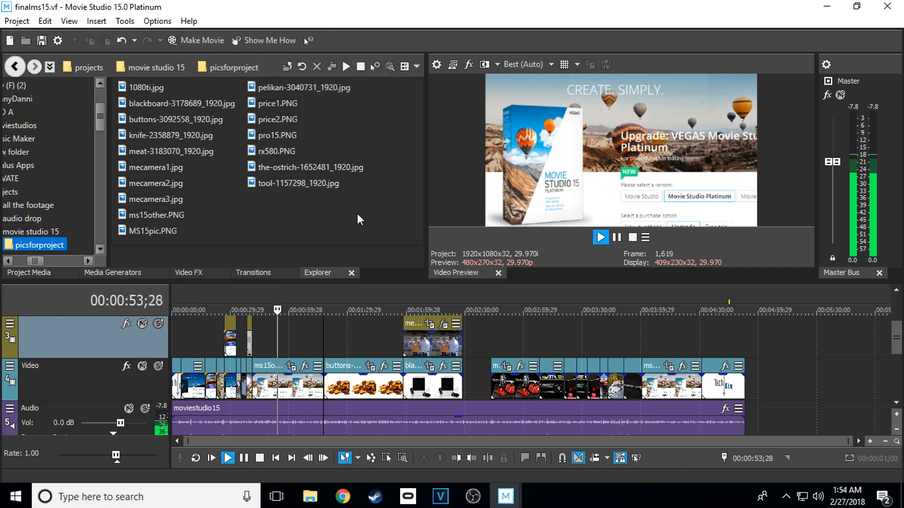
{"action": "left_click", "coordinate": [42, 272]}
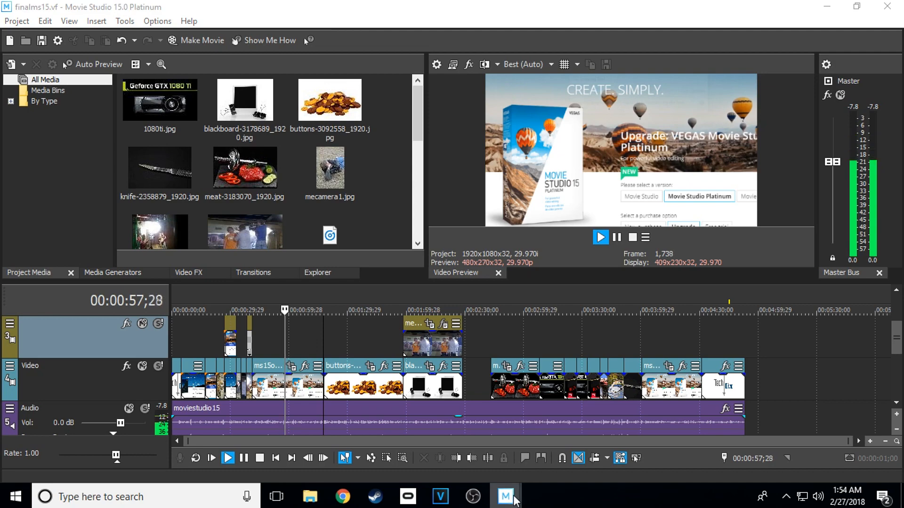
Switch to the untitled project and examine the Render As formats, including MAGIX AVC/AAC MP4, Sony AVC/MVC and Video for Windows.
{"action": "mouse_move", "coordinate": [505, 496]}
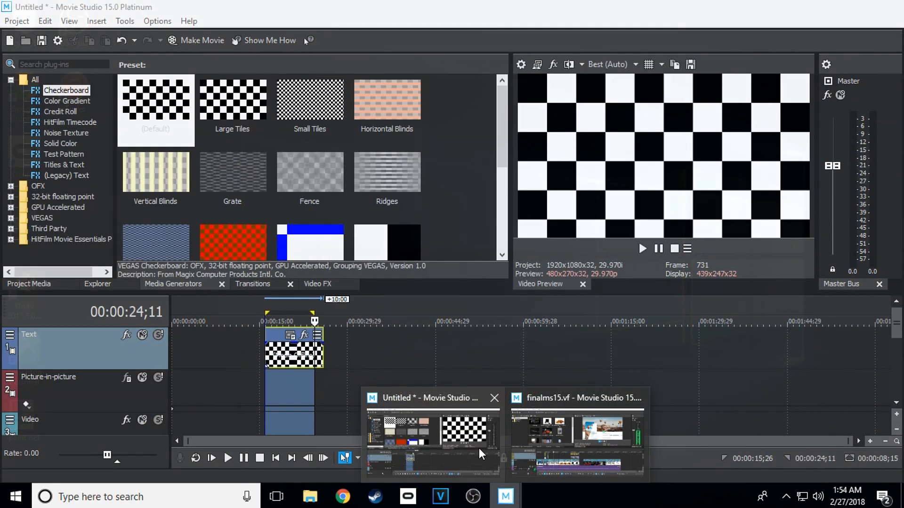
{"action": "left_click", "coordinate": [479, 448]}
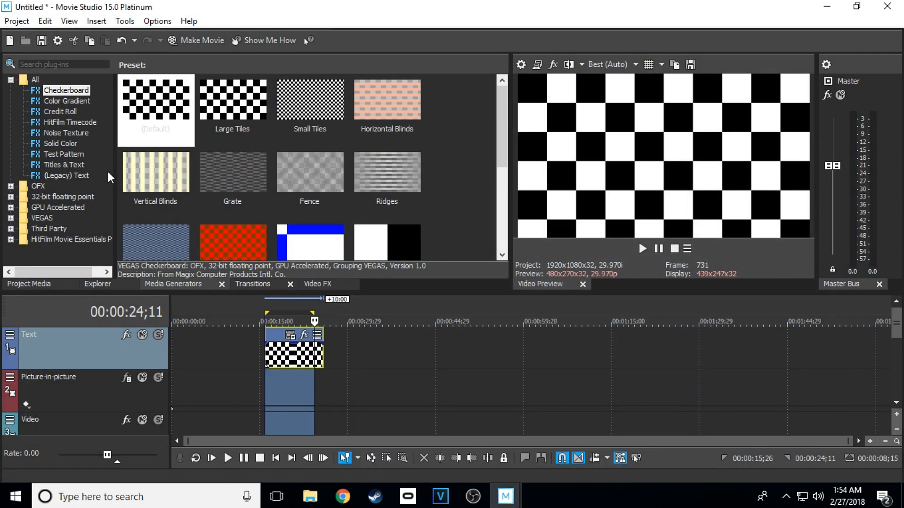
{"action": "left_click", "coordinate": [16, 20]}
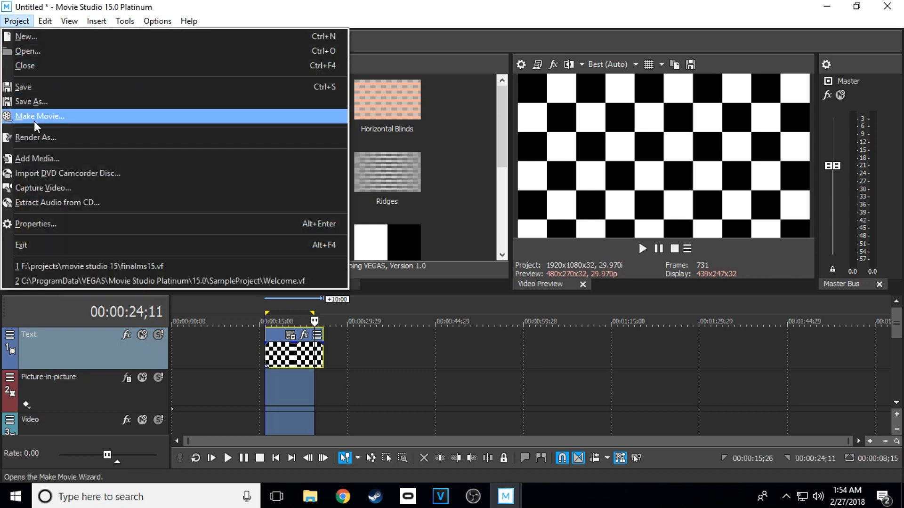
{"action": "left_click", "coordinate": [35, 137]}
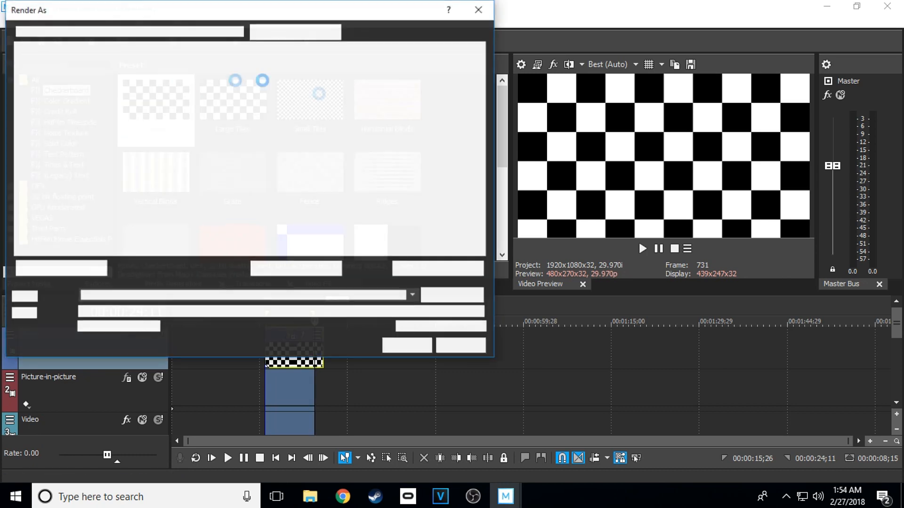
{"action": "left_click", "coordinate": [61, 75]}
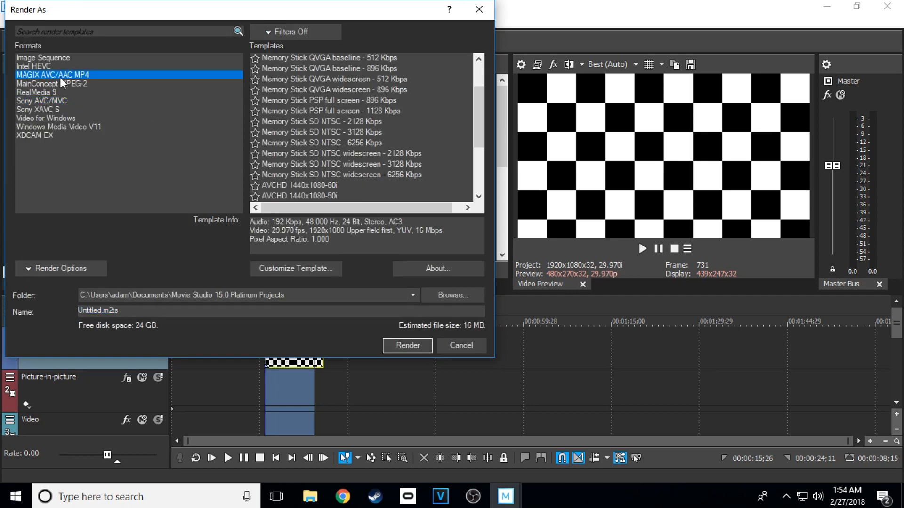
{"action": "left_click", "coordinate": [46, 100]}
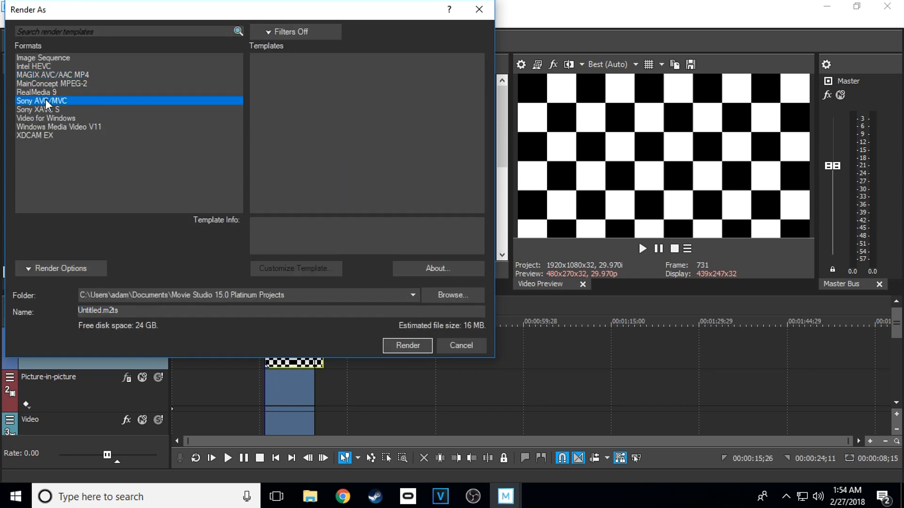
{"action": "left_click", "coordinate": [46, 118]}
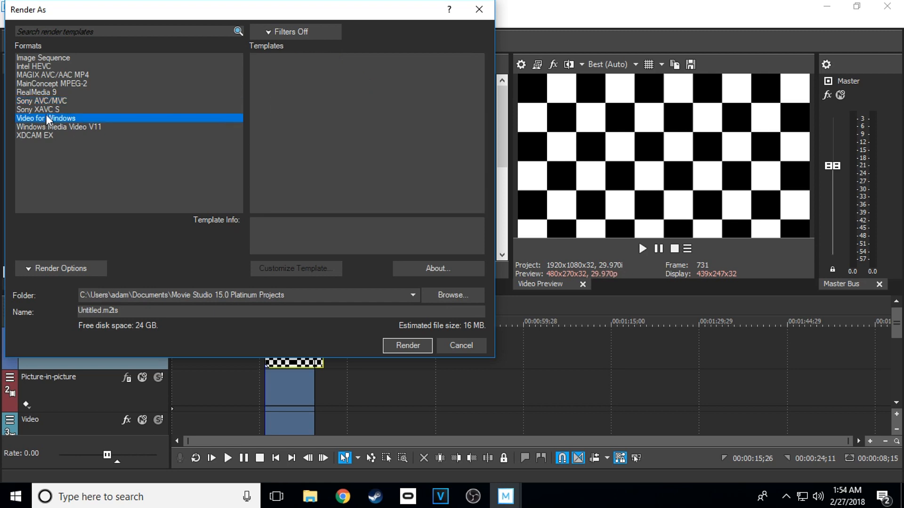
{"action": "left_click", "coordinate": [479, 9]}
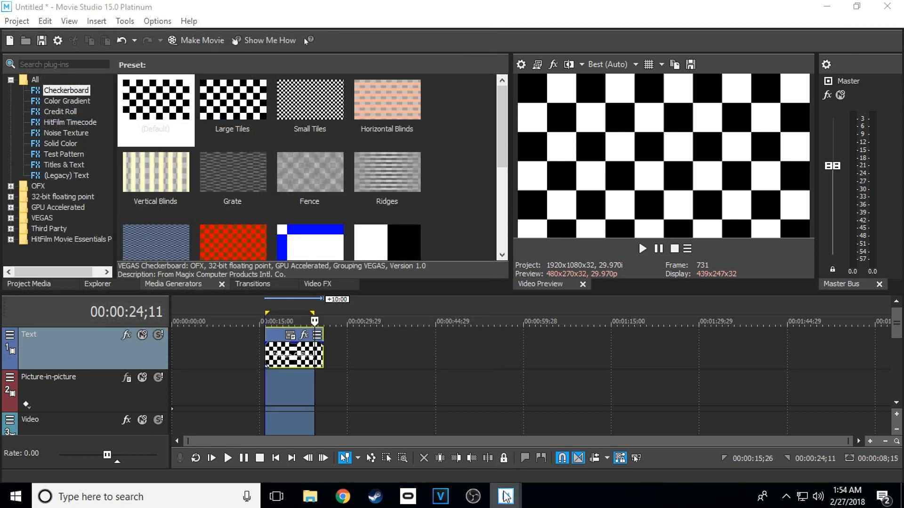
Return to the finalms15 project and review the editing tools available for the timeline.
{"action": "mouse_move", "coordinate": [506, 495]}
{"action": "left_click", "coordinate": [541, 437]}
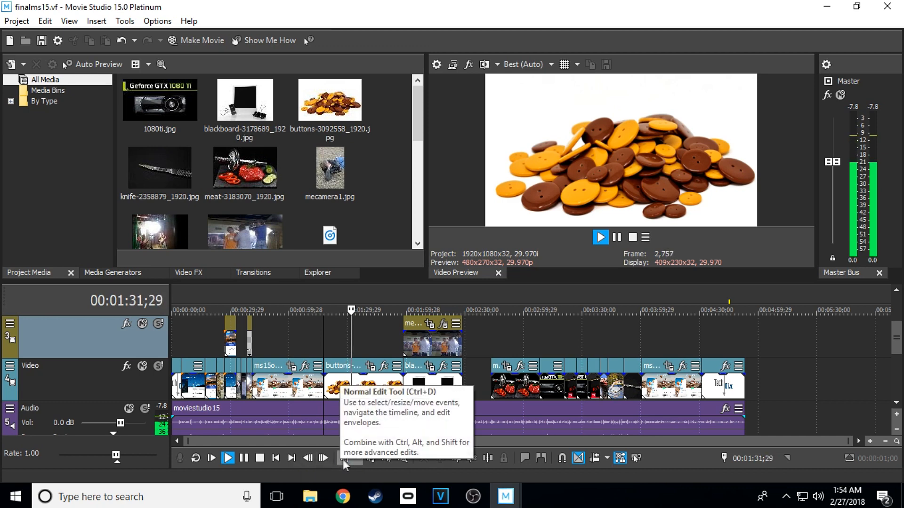
{"action": "left_click", "coordinate": [357, 458]}
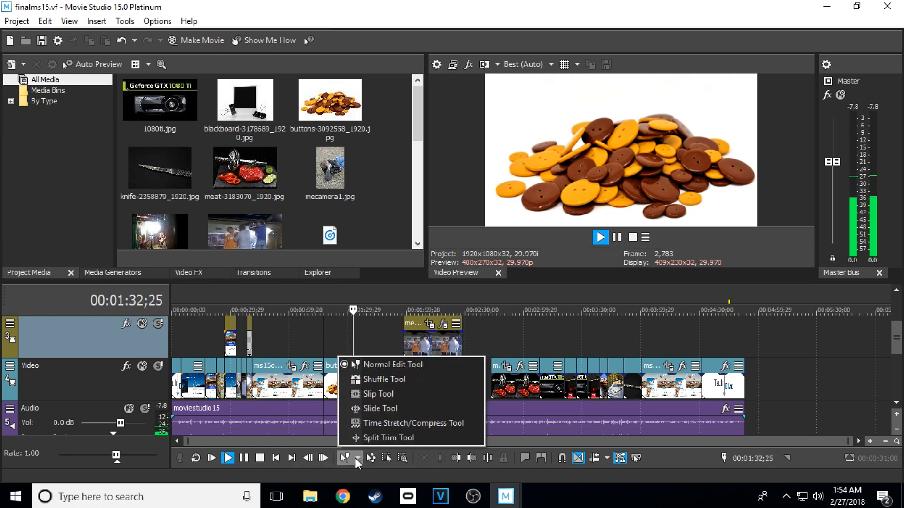
{"action": "left_click", "coordinate": [663, 457]}
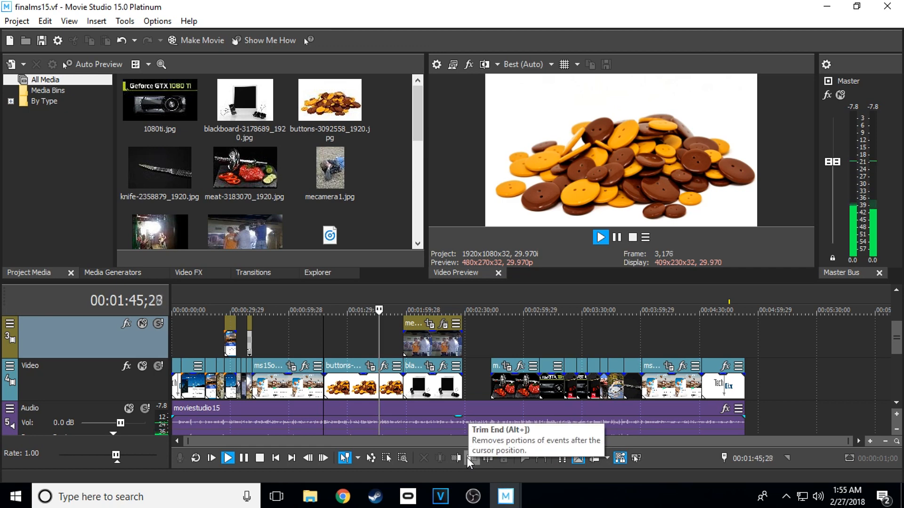
Add the Play From Start control to the visible button set of the video preview.
{"action": "left_click", "coordinate": [645, 238]}
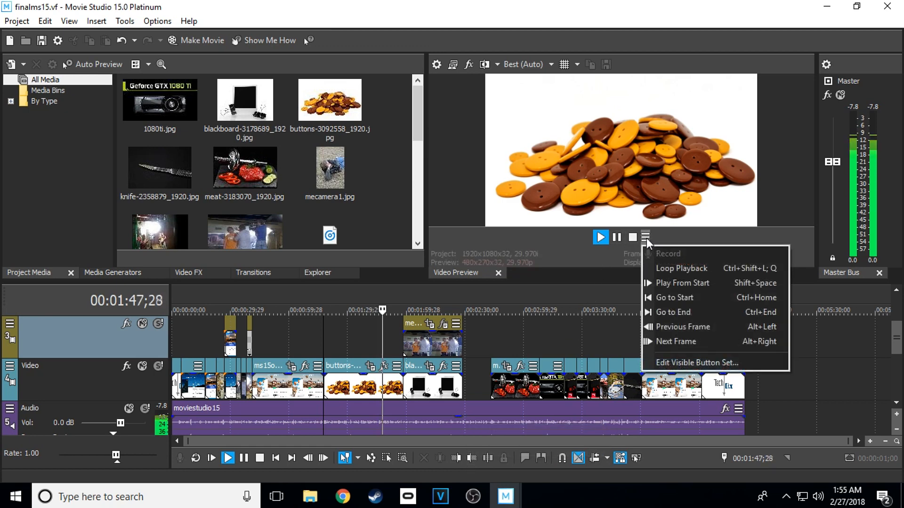
{"action": "left_click", "coordinate": [696, 363]}
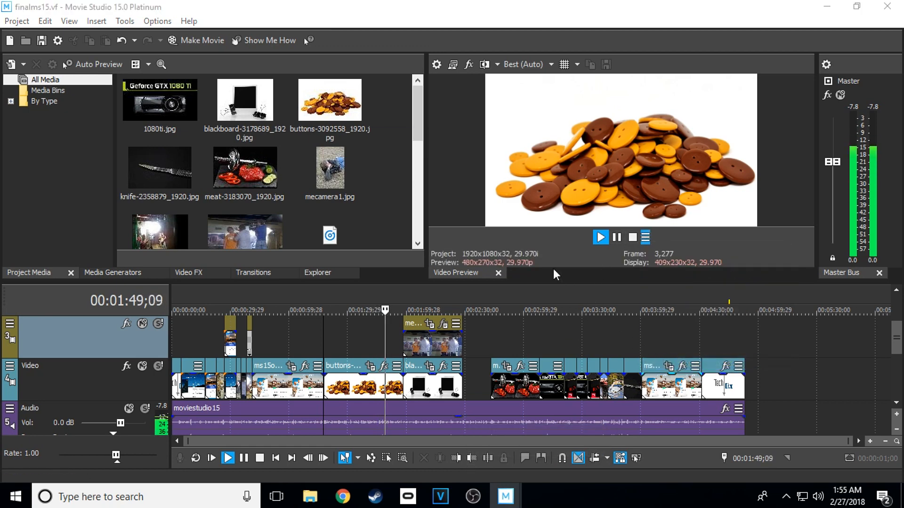
{"action": "left_click", "coordinate": [334, 220]}
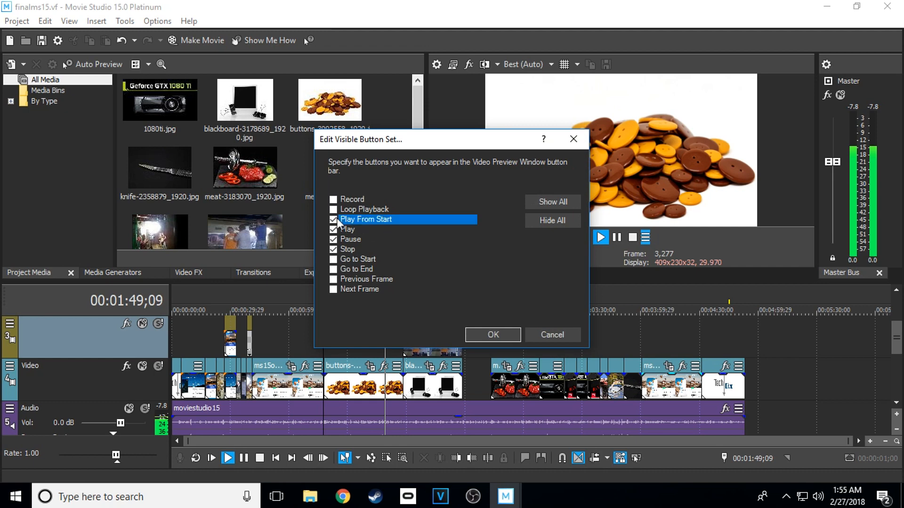
{"action": "left_click", "coordinate": [493, 334]}
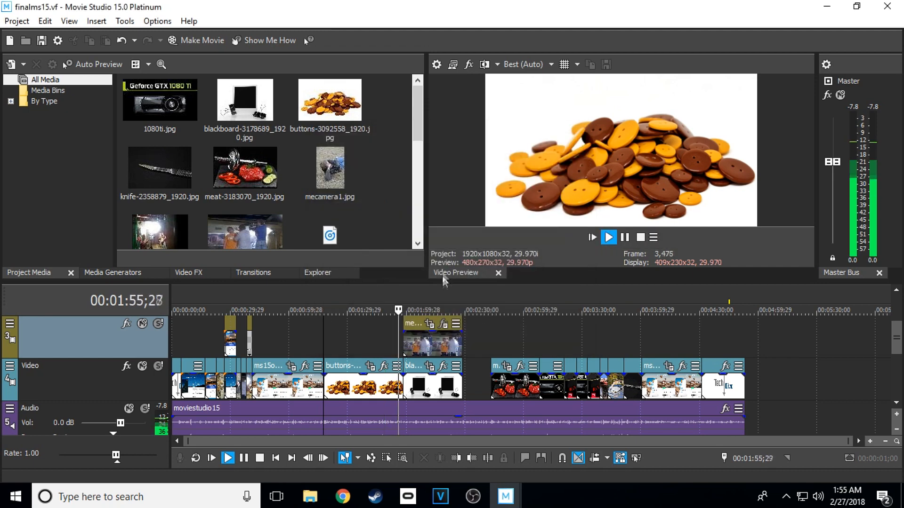
Adjust the Picture In Picture scale of the mecamera3 event to 0.504 and close its effect settings.
{"action": "left_click", "coordinate": [443, 325]}
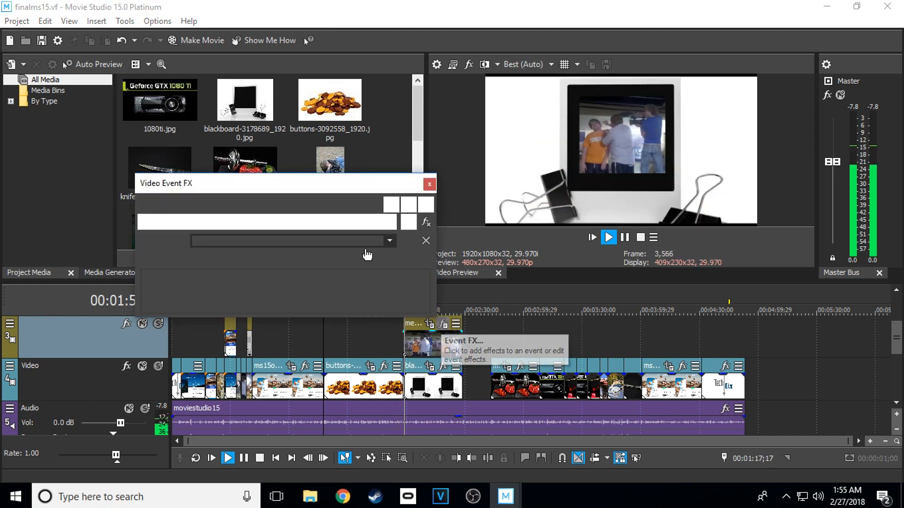
{"action": "mouse_move", "coordinate": [180, 296]}
{"action": "left_mouse_down"}
{"action": "mouse_move", "coordinate": [192, 298]}
{"action": "mouse_move", "coordinate": [181, 298]}
{"action": "left_mouse_up"}
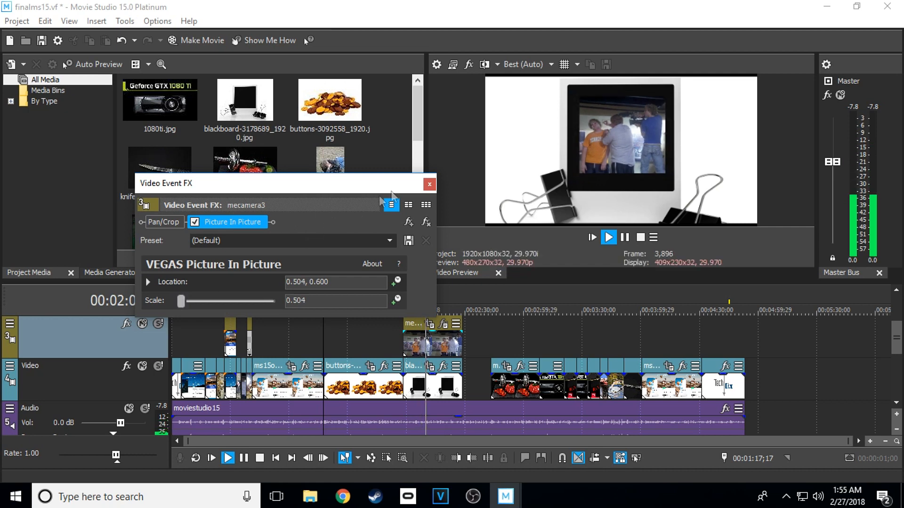
{"action": "left_click", "coordinate": [428, 184]}
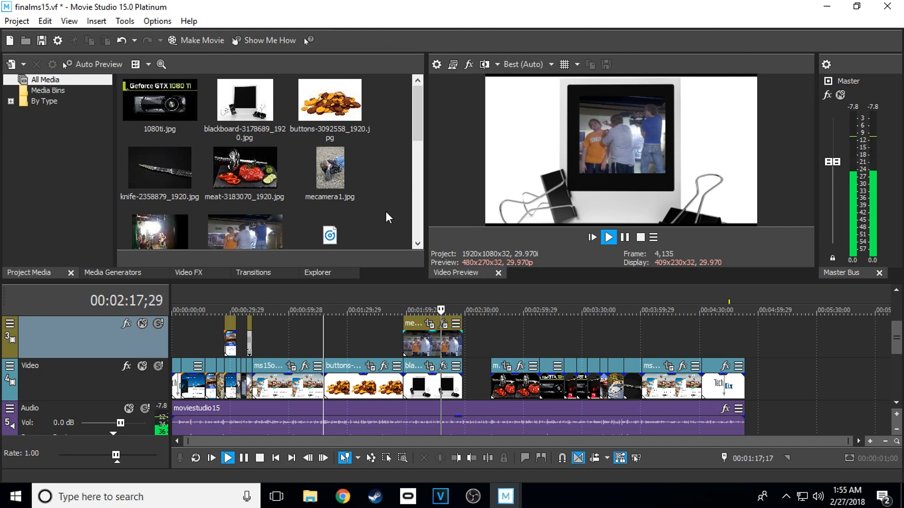
Examine the Titles & Text generator presets, the picsforproject files, and the available insert and options commands.
{"action": "left_click", "coordinate": [110, 271]}
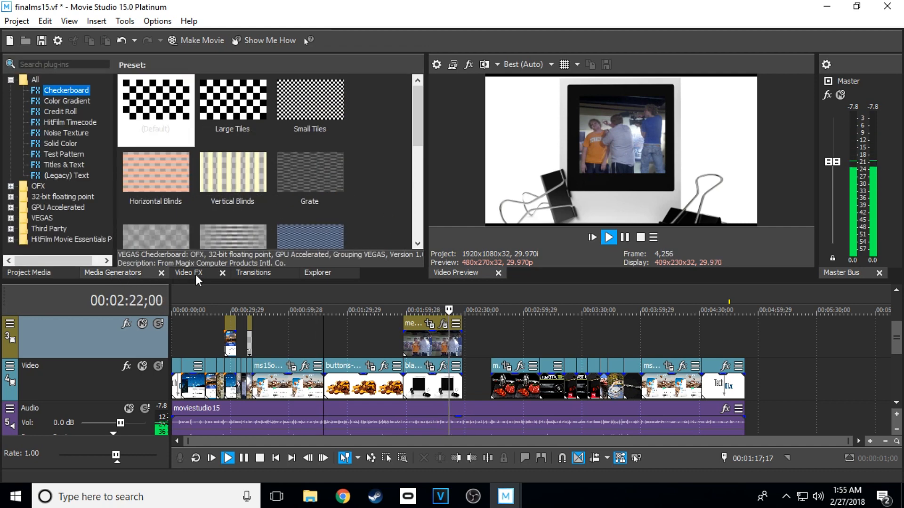
{"action": "left_click", "coordinate": [60, 163]}
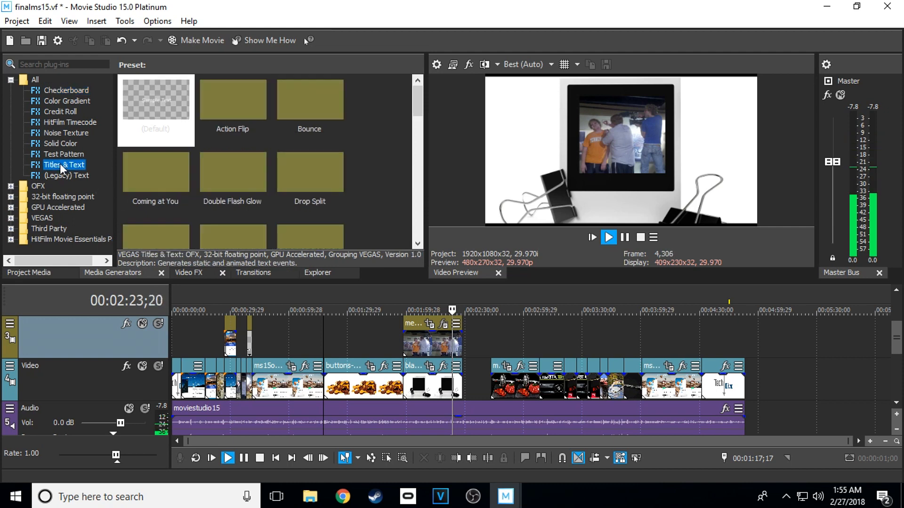
{"action": "left_click", "coordinate": [312, 272]}
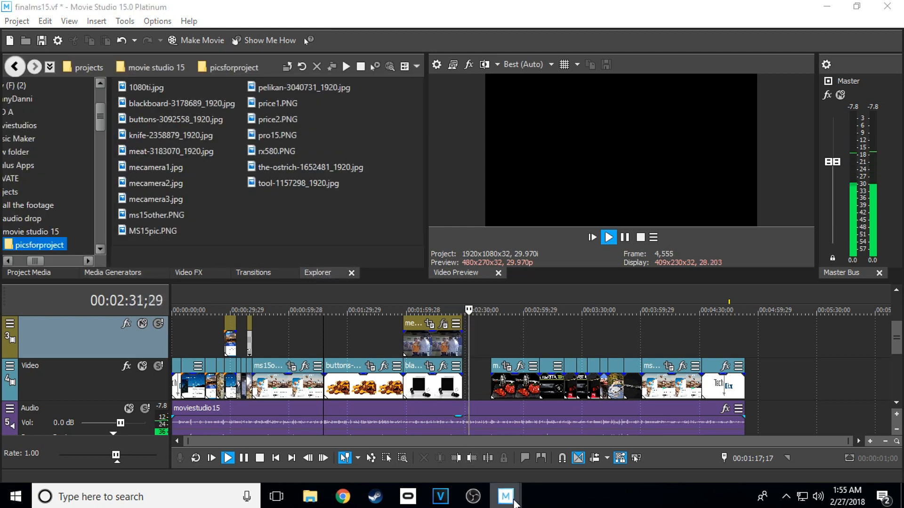
{"action": "left_click", "coordinate": [552, 437]}
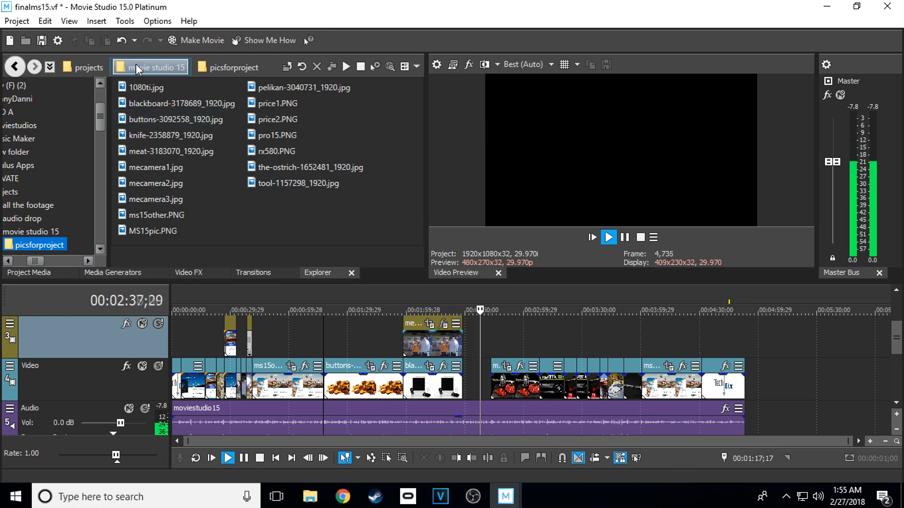
{"action": "left_click", "coordinate": [97, 21]}
{"action": "key", "text": "Escape"}
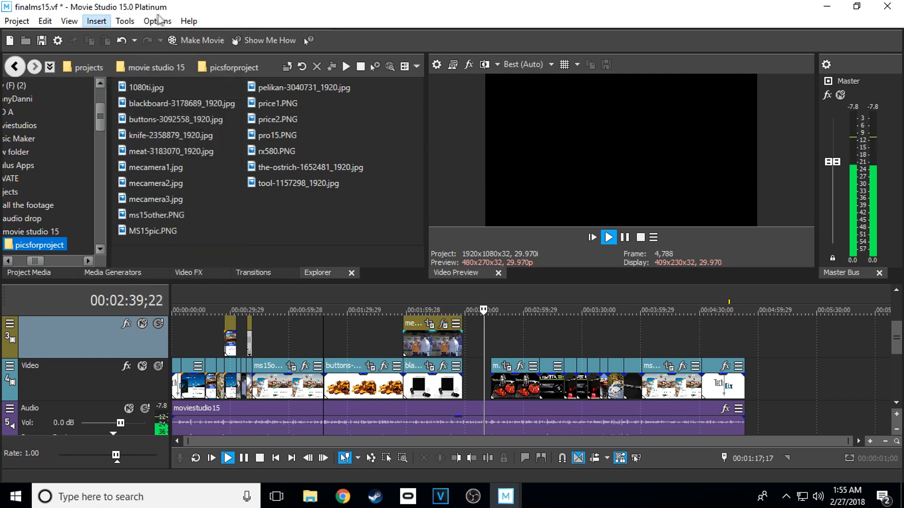
{"action": "left_click", "coordinate": [159, 21]}
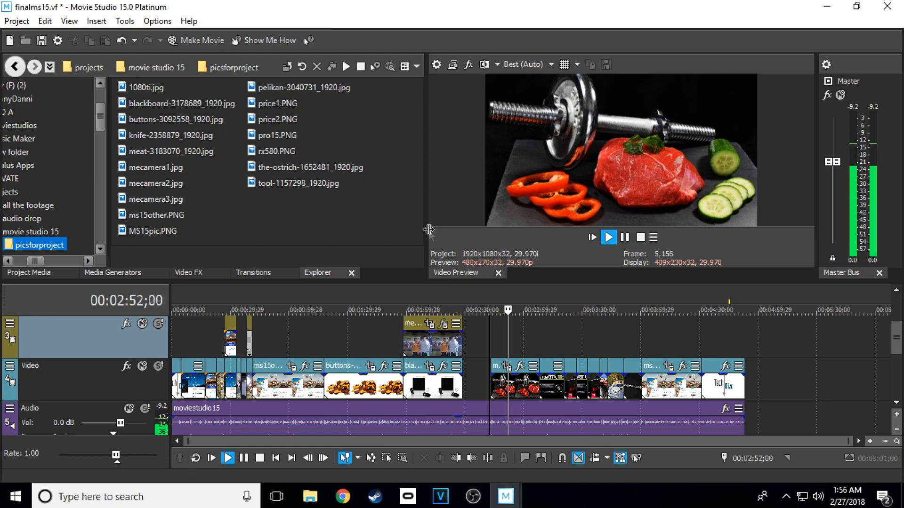
Preview the 3D Blinds and Dissolve transition presets and the Swirl, Timecode and Vignette video effects.
{"action": "left_click", "coordinate": [258, 275]}
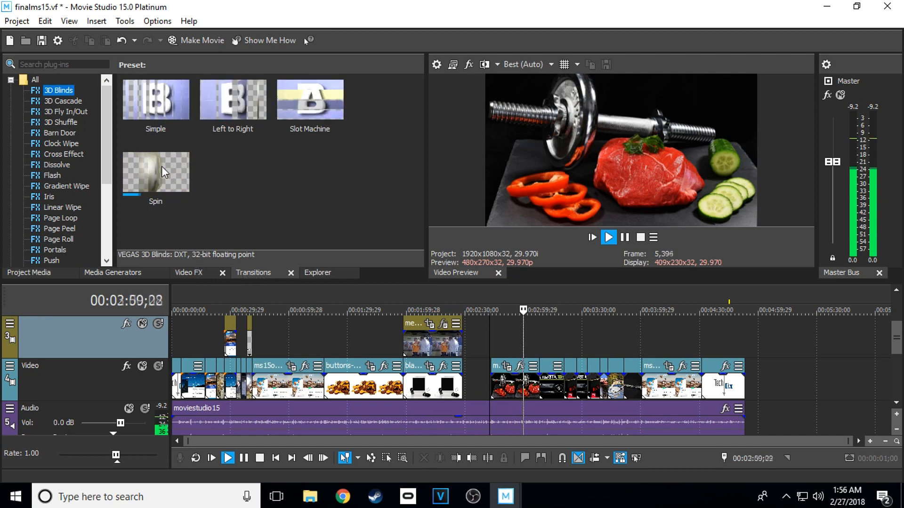
{"action": "left_click", "coordinate": [56, 165]}
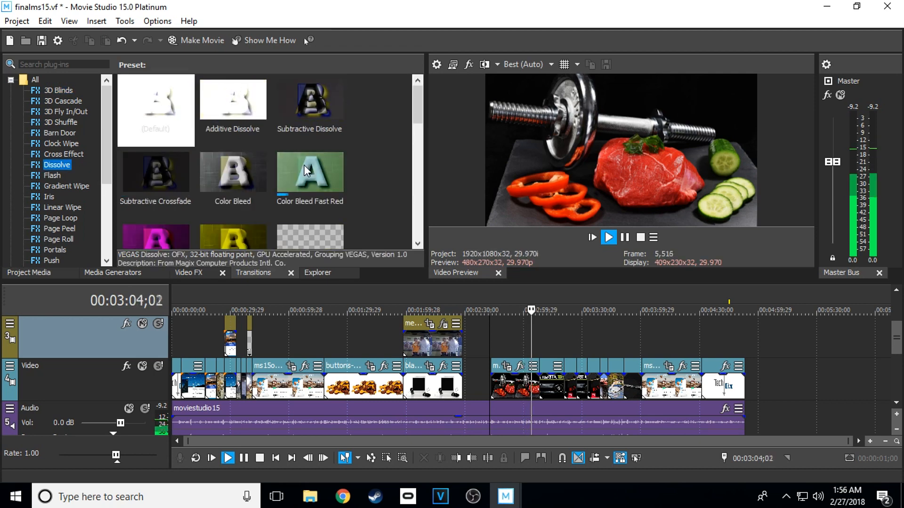
{"action": "left_click", "coordinate": [208, 269]}
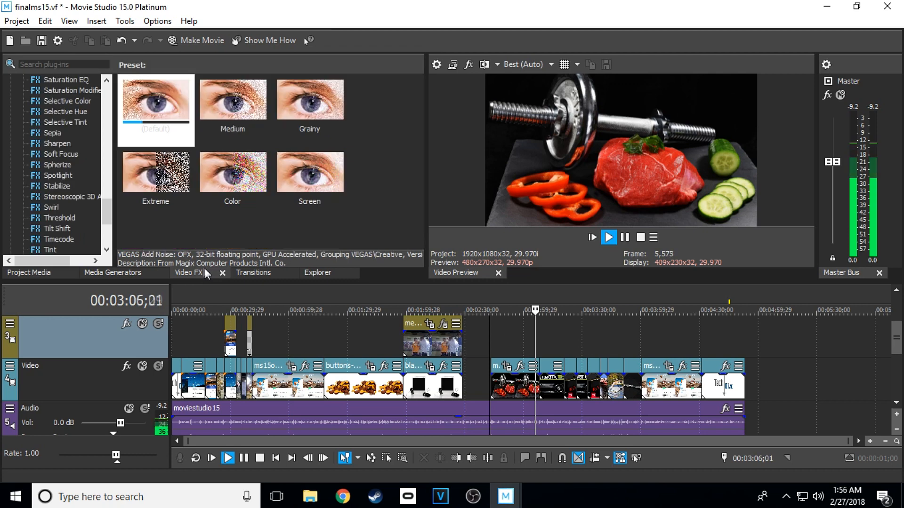
{"action": "left_click", "coordinate": [52, 207]}
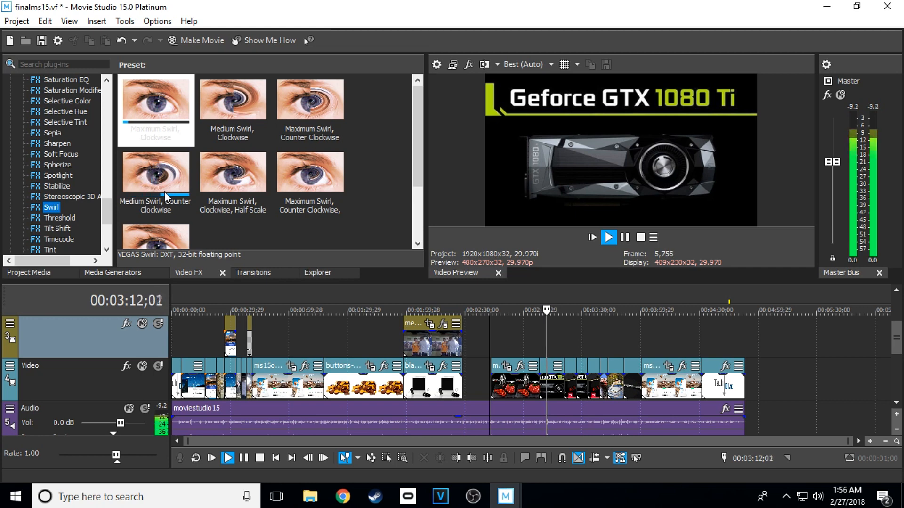
{"action": "left_click", "coordinate": [59, 238]}
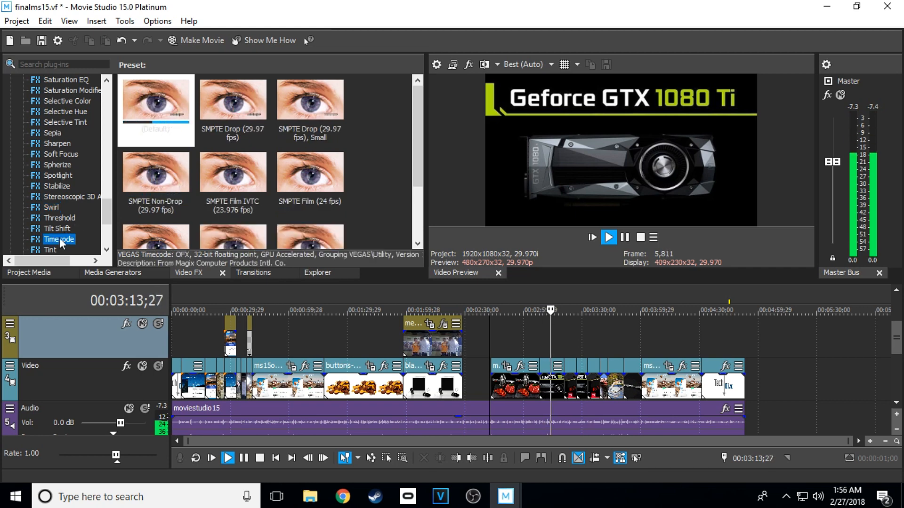
{"action": "left_click_drag", "start_coordinate": [107, 207], "coordinate": [106, 220]}
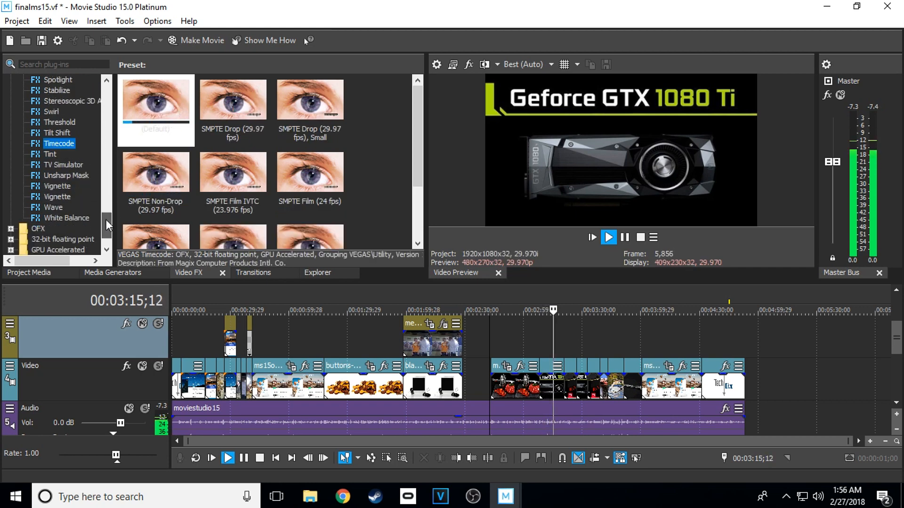
{"action": "left_click", "coordinate": [67, 195]}
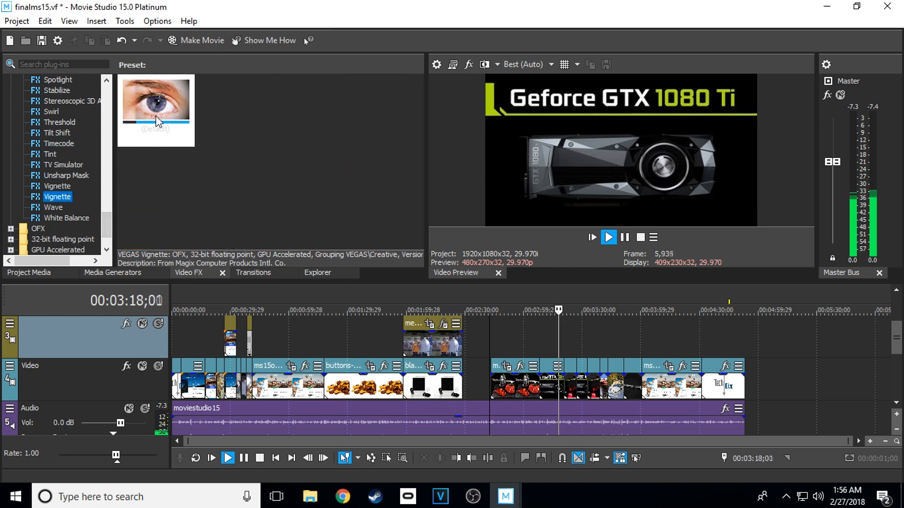
{"action": "left_click_drag", "start_coordinate": [107, 222], "coordinate": [107, 160]}
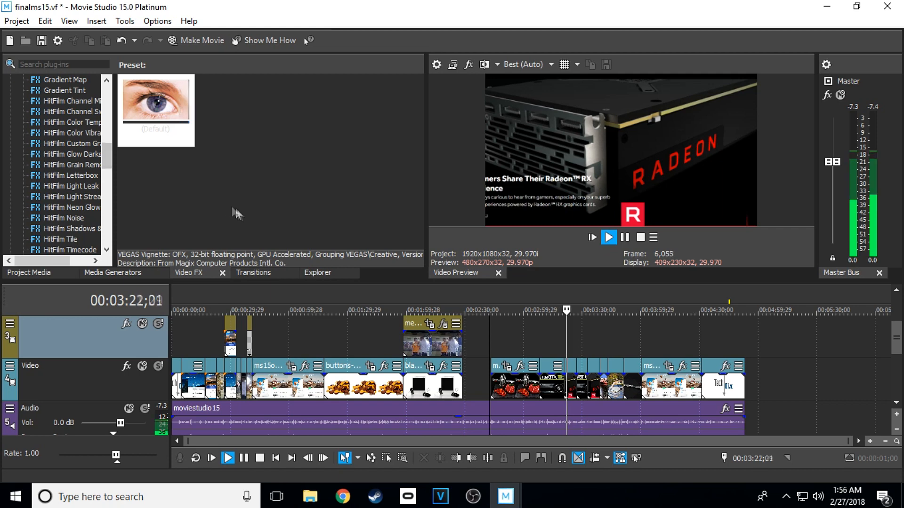
{"action": "left_click", "coordinate": [261, 274]}
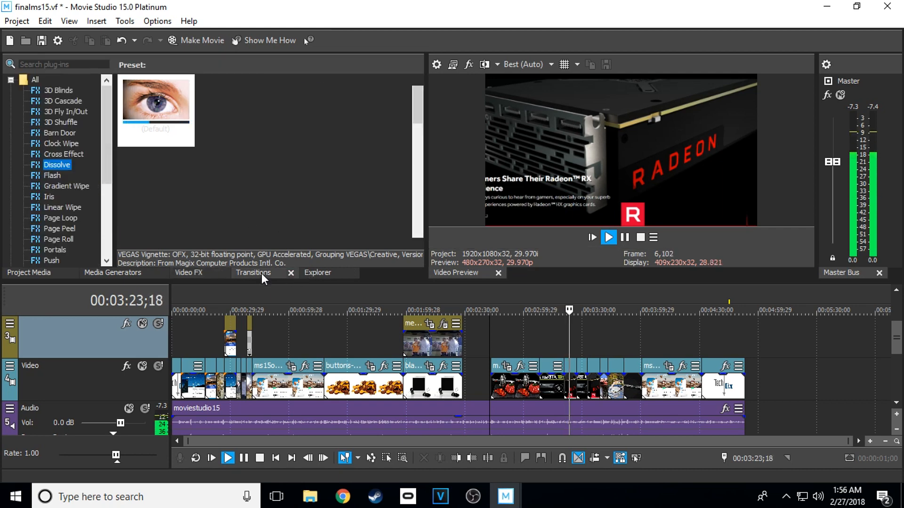